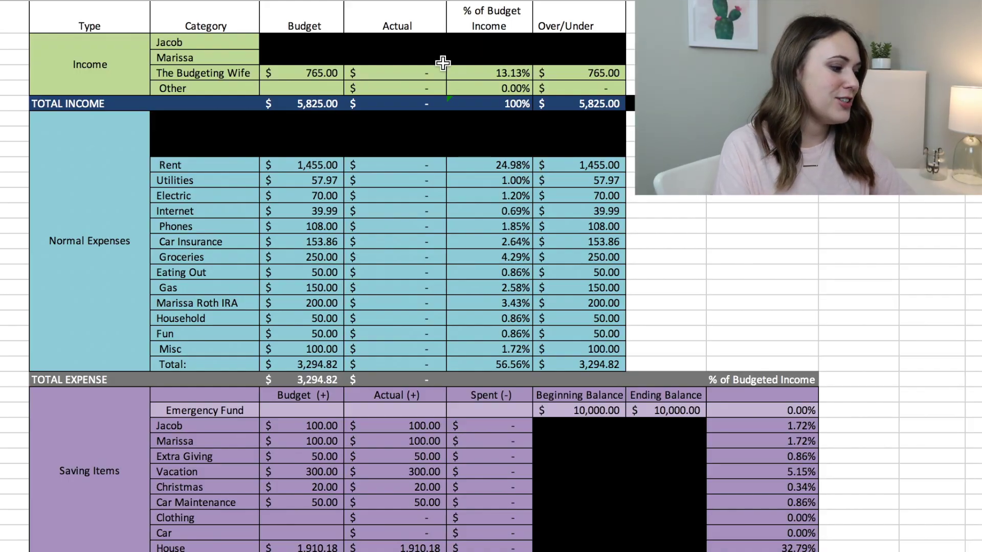
Review the income sources, starting with The Budgeting Wife's budgeted income
click(252, 56)
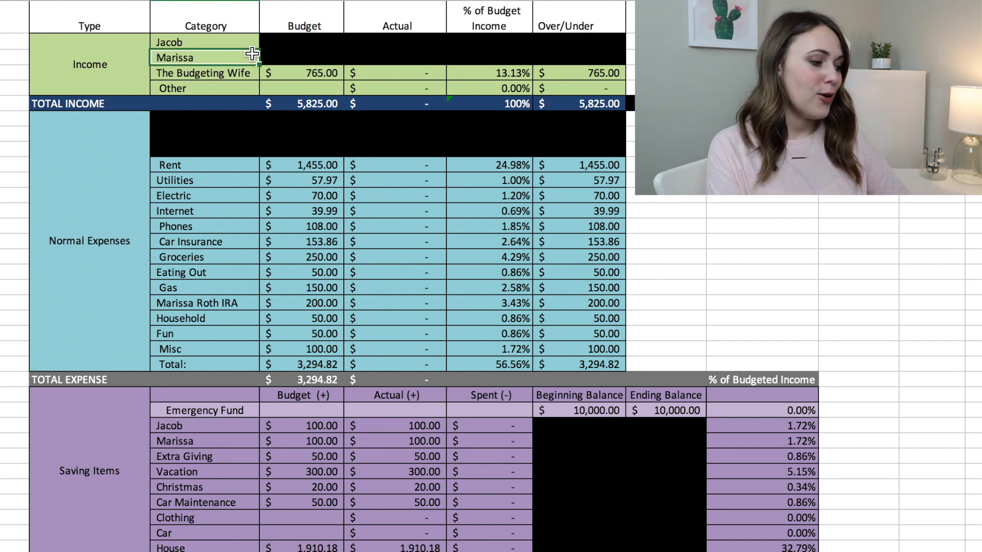
key(Down)
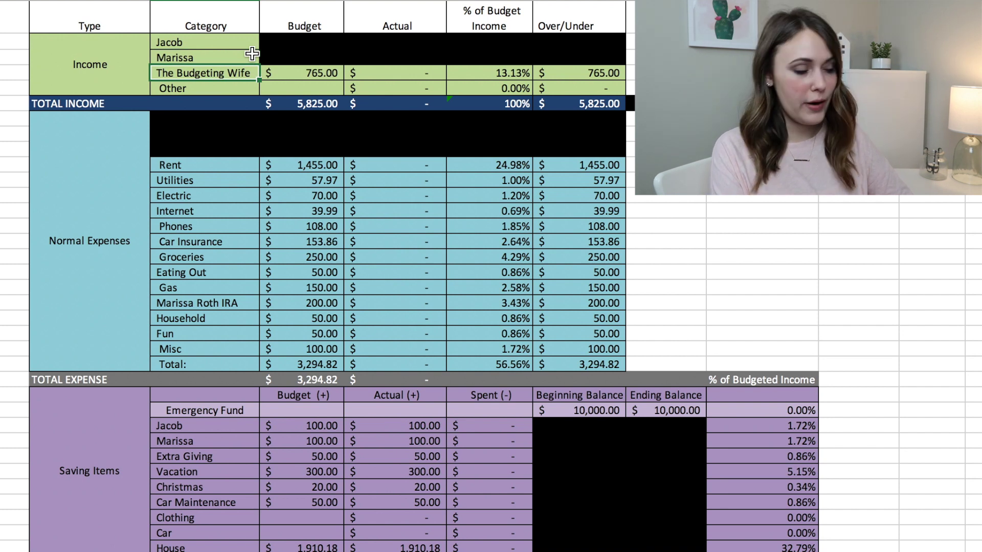
key(Right)
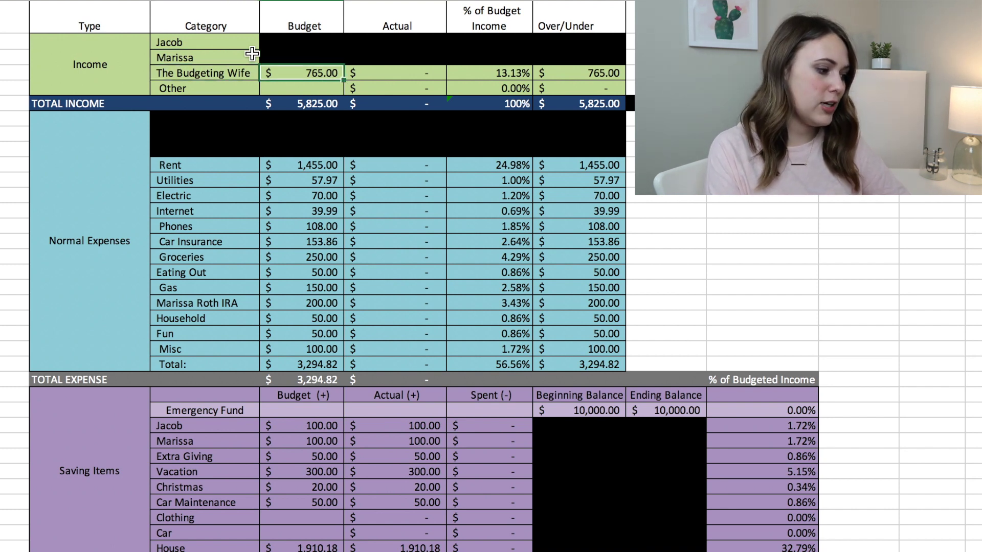
scroll(526, 335, down, 15)
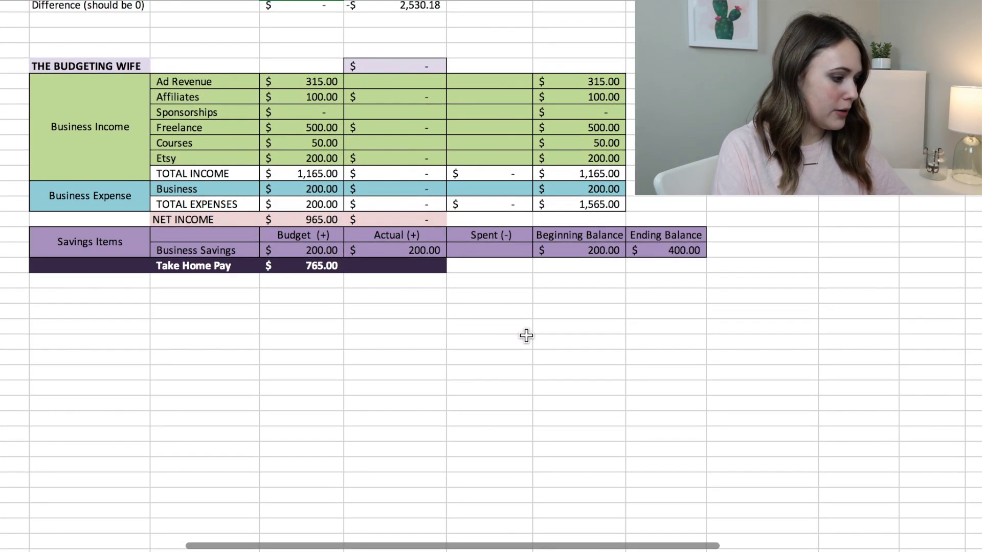
scroll(525, 333, up, 2)
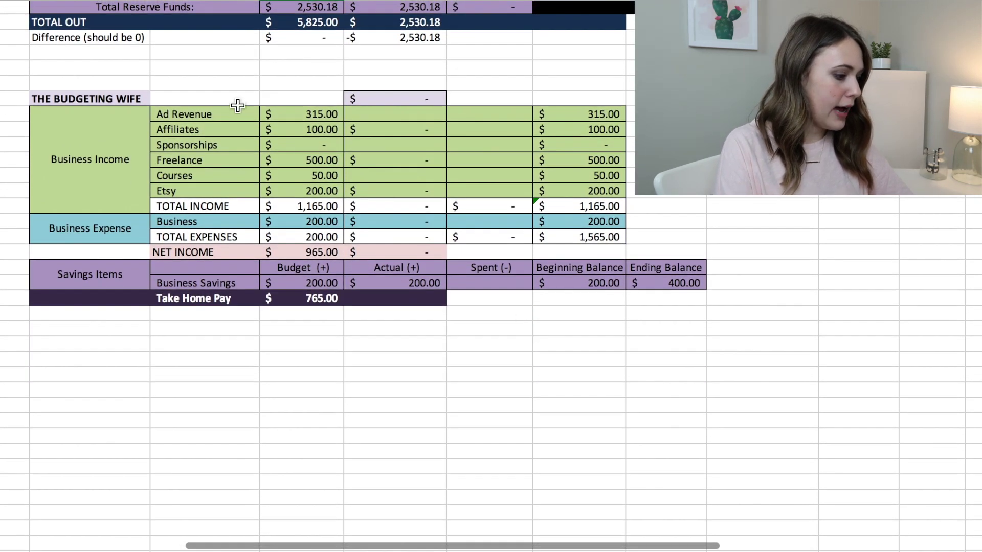
Check business income: Ad Revenue 315.00, Affiliates 100.00, Freelance 500.00, Courses 50.00, Etsy 200.00, total 1,165.00
click(236, 107)
key(Right)
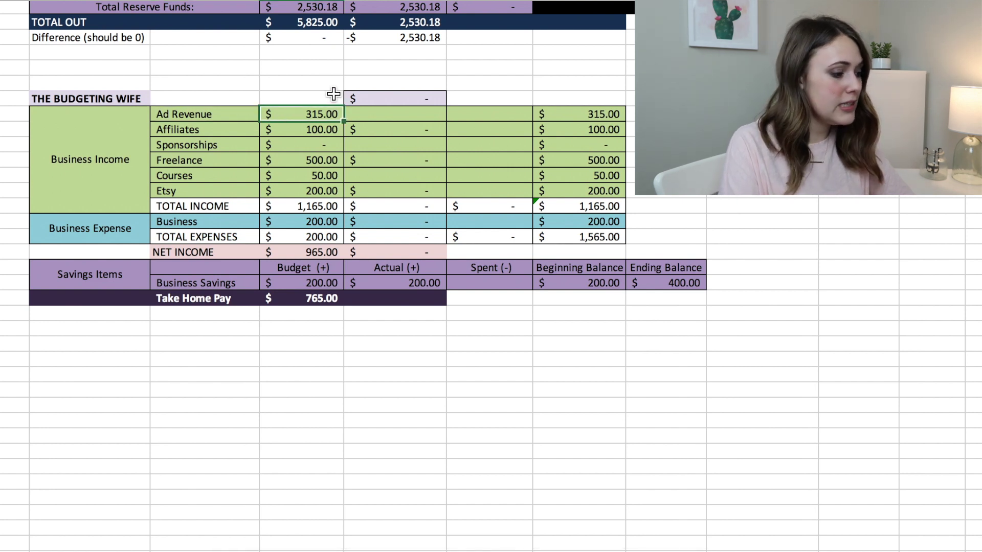
key(Down)
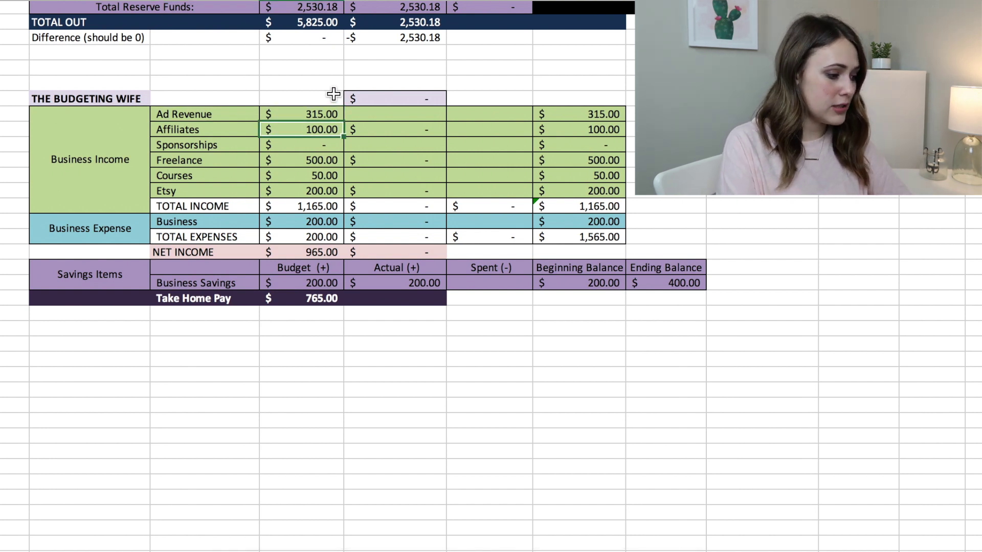
key(Down)
key(Down)
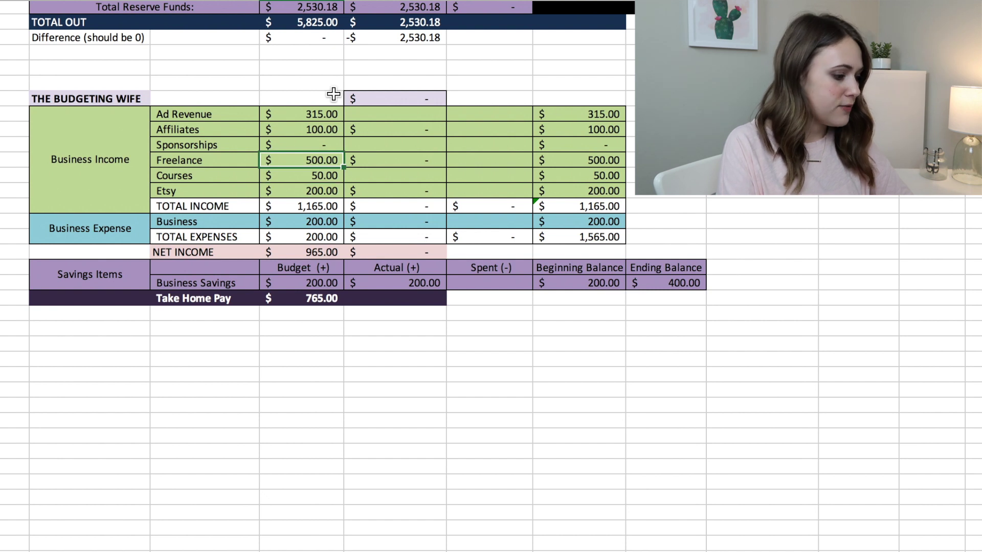
key(Down)
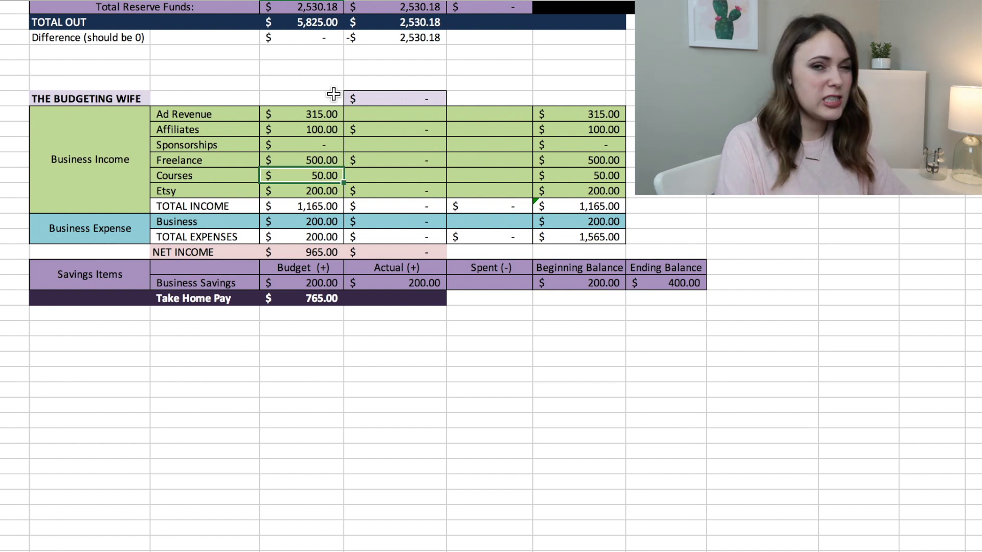
key(Down)
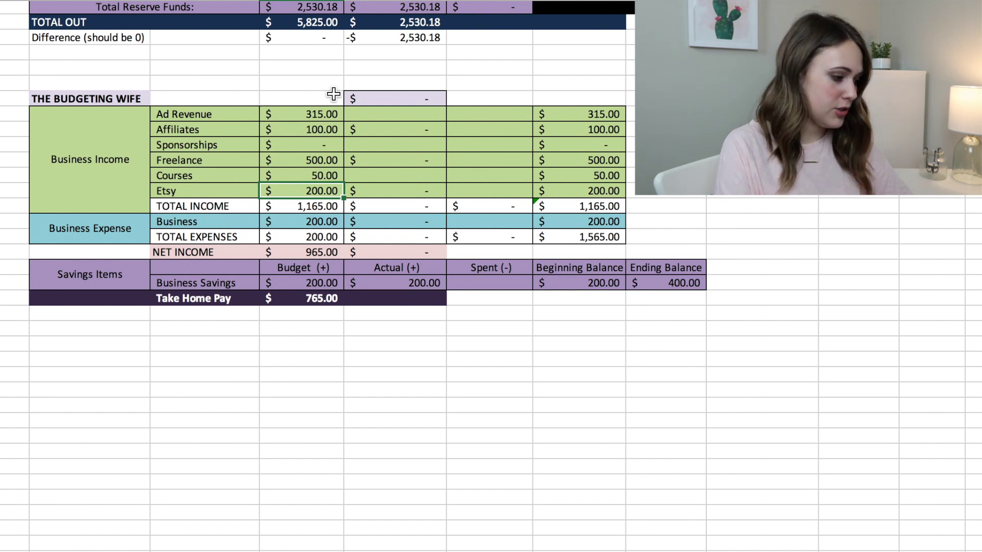
key(Down)
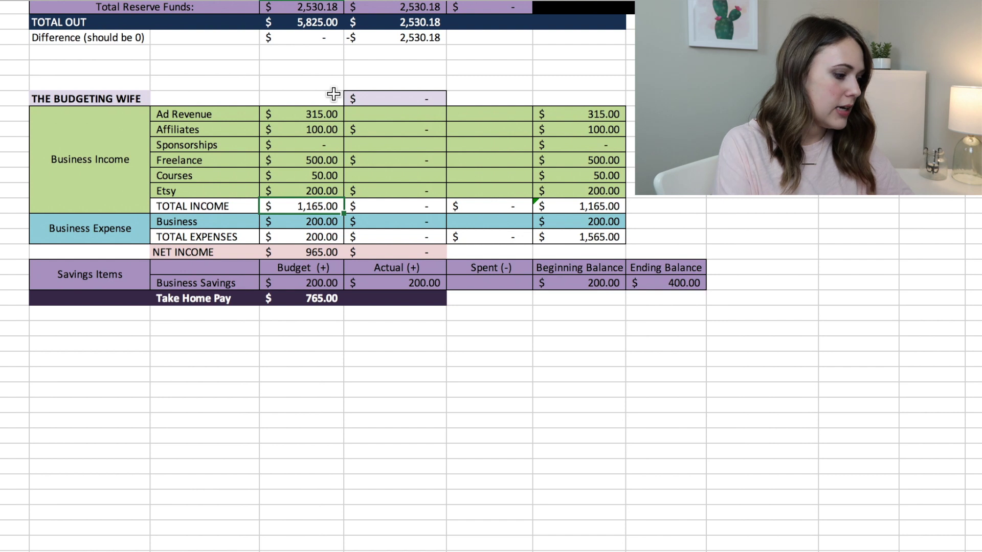
Verify business expenses of 200.00, take-home pay of 765.00, and TOTAL INCOME of 5,825.00
key(Down)
key(Down)
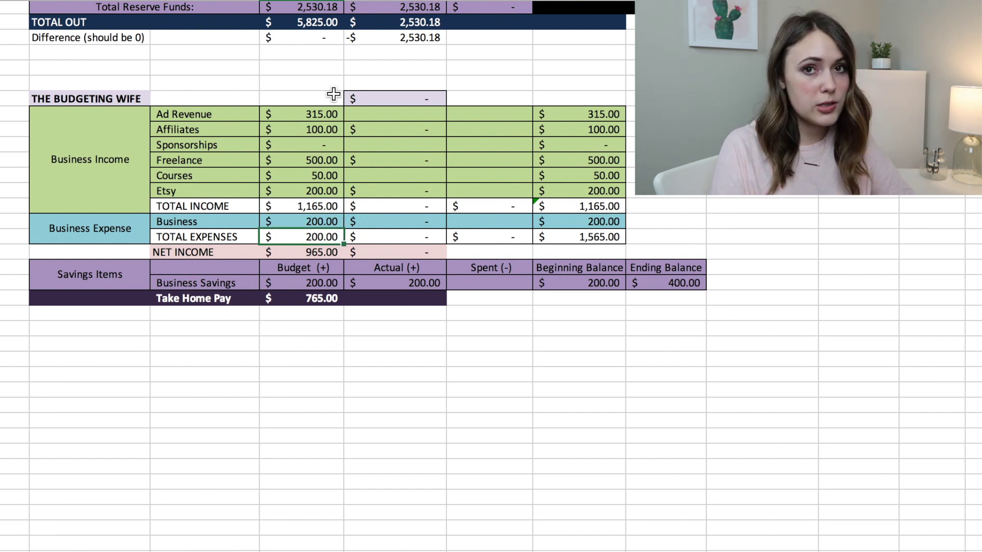
key(Down)
key(Down)
key(Down)
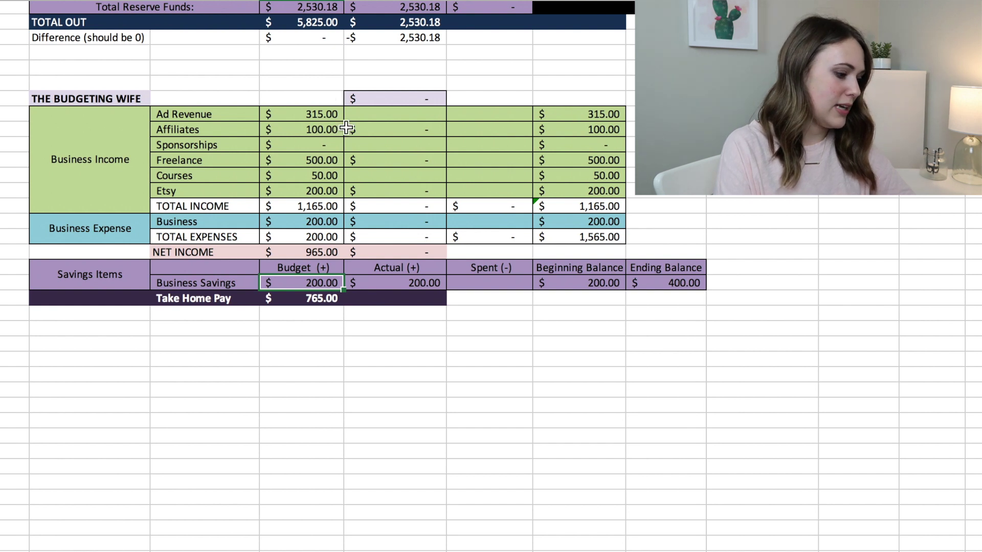
click(297, 301)
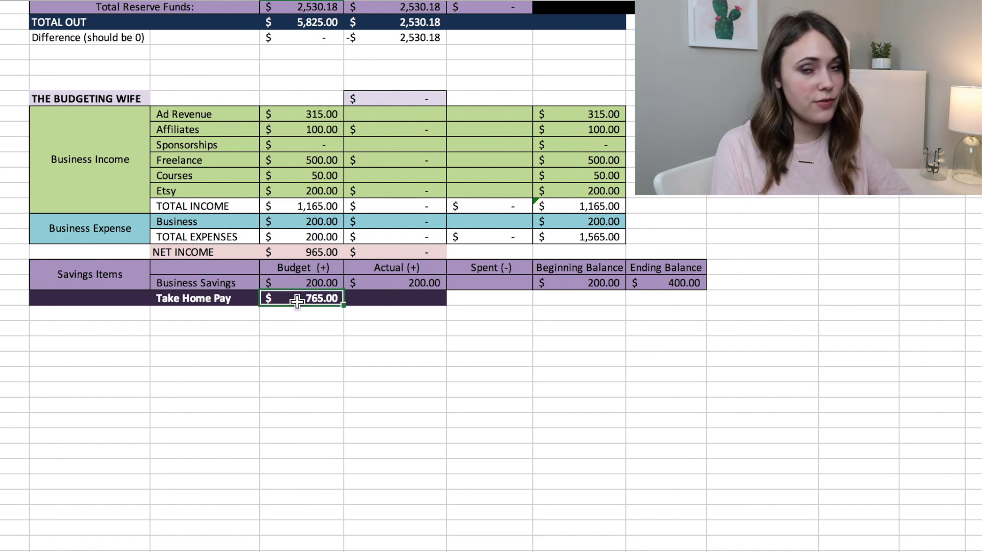
scroll(297, 302, up, 15)
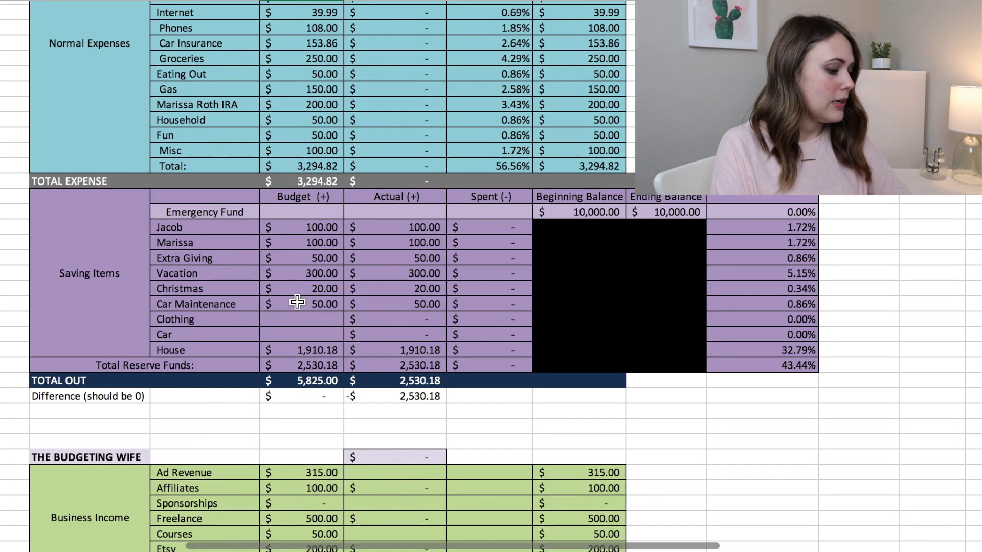
click(291, 71)
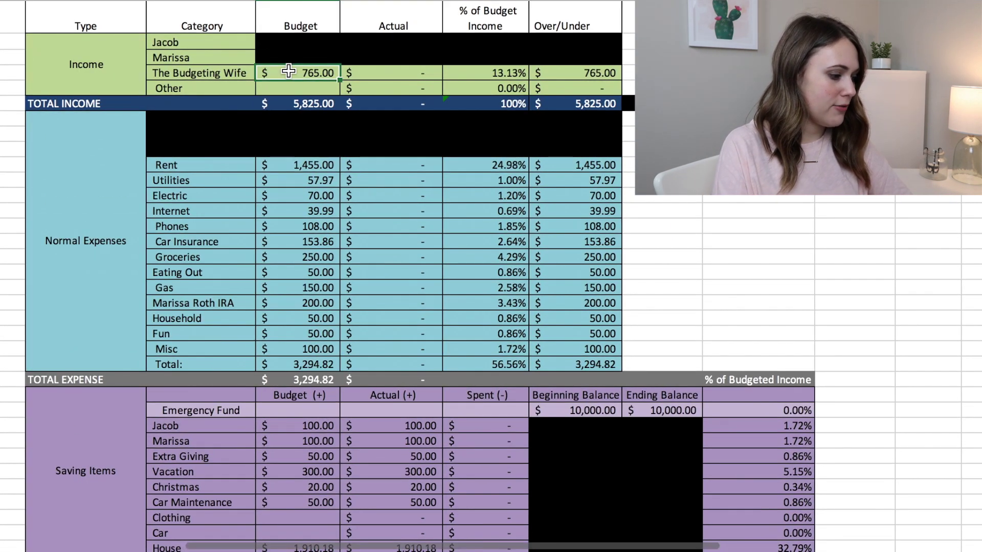
key(Down)
key(Down)
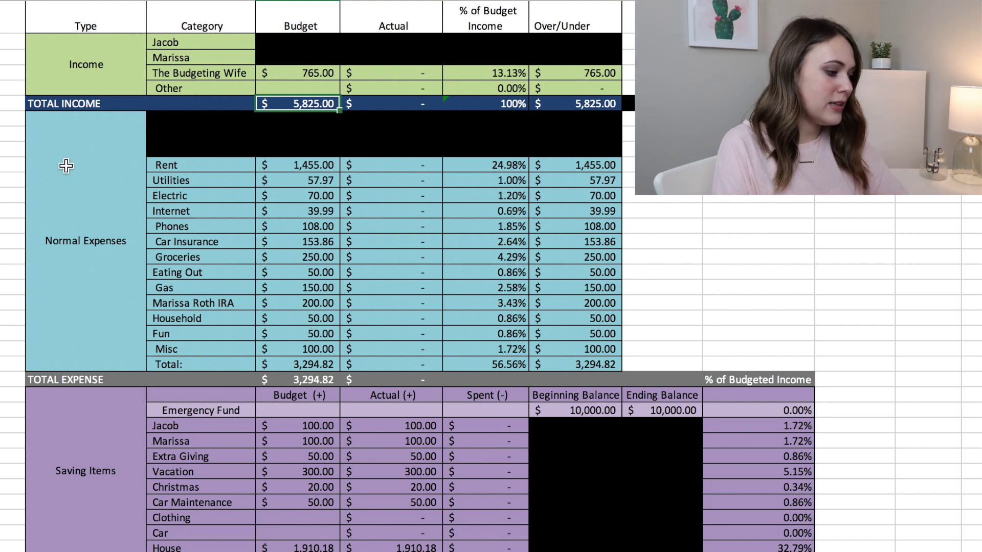
Check the first normal expenses: Rent 1,455.00, Utilities 57.97, Electric 70.00
click(192, 121)
click(207, 135)
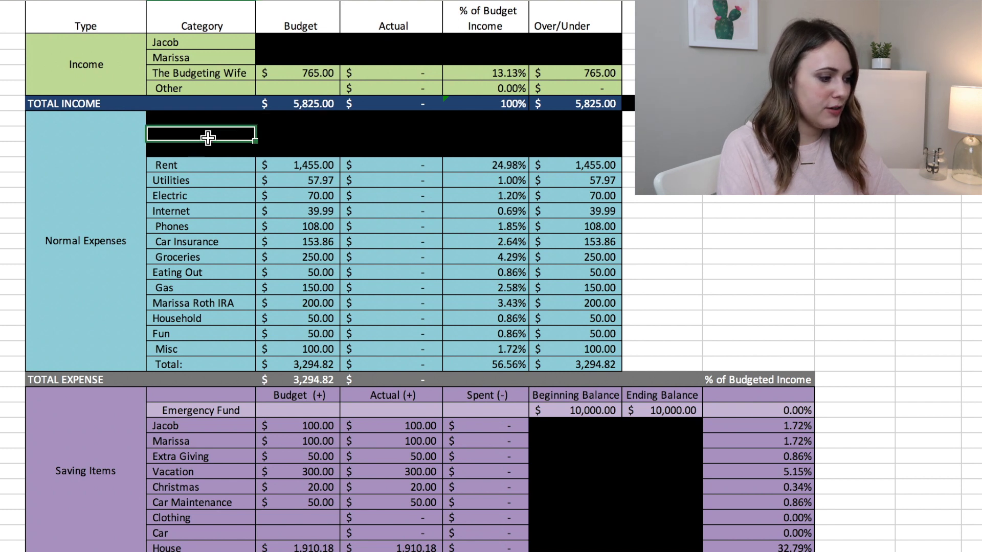
key(Down)
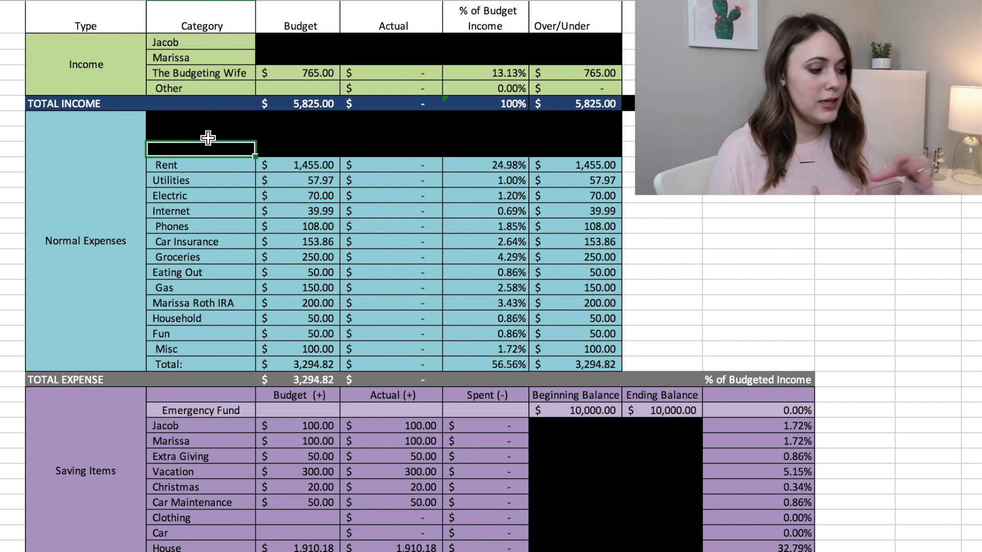
key(Down)
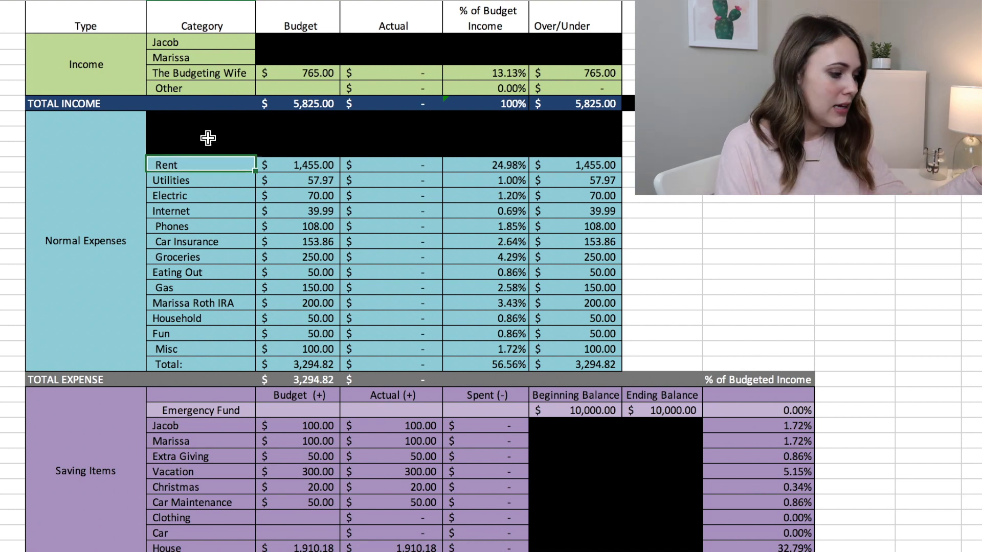
key(Right)
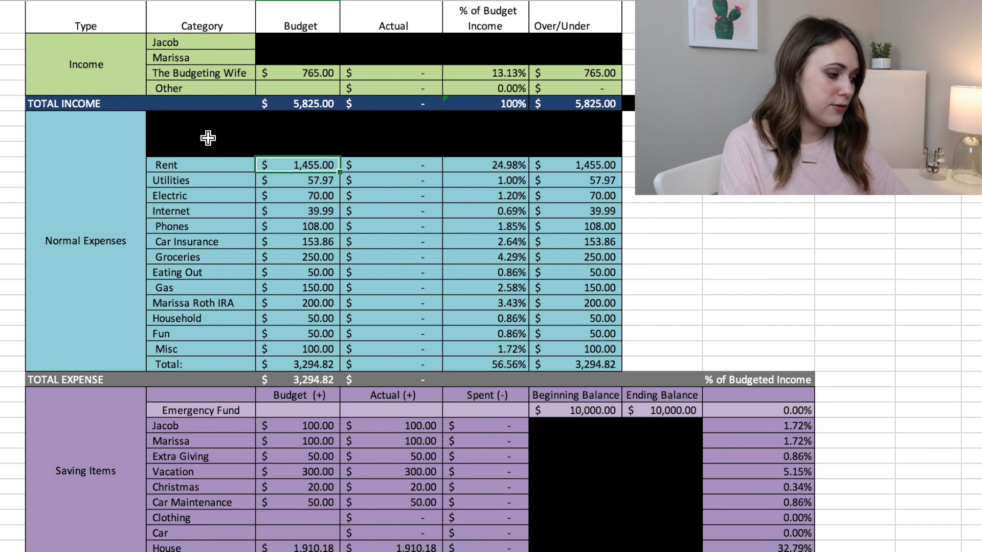
key(Down)
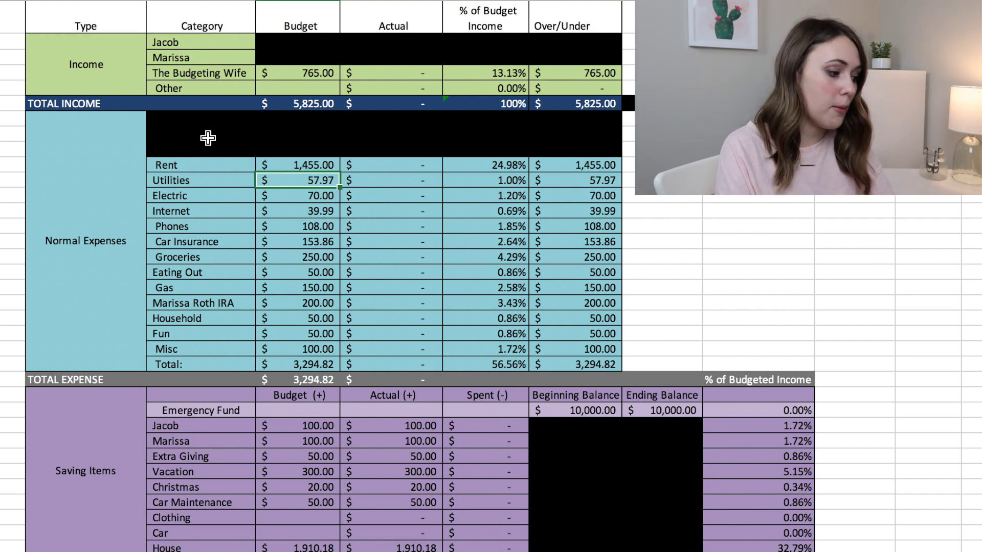
key(Down)
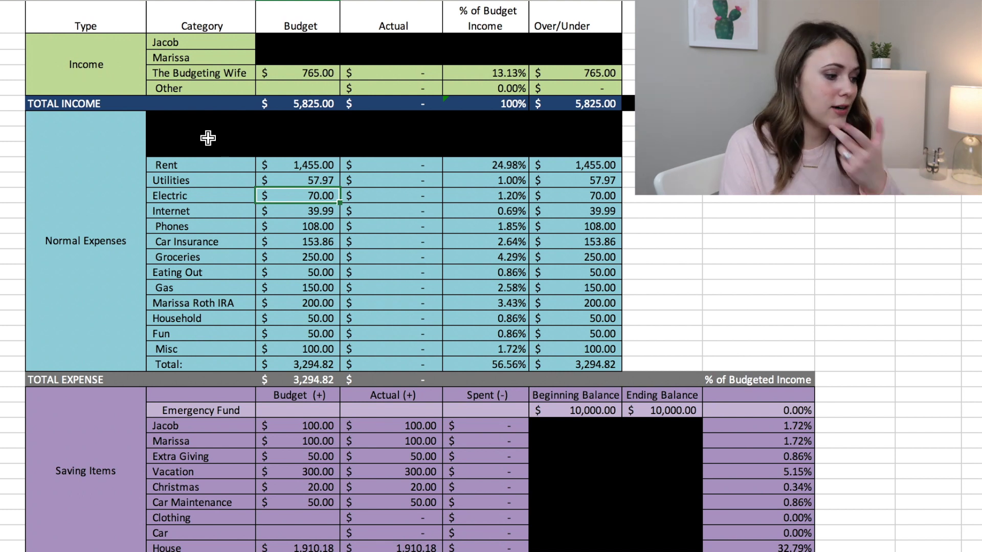
Check Internet 39.99, Phones 108.00, Car Insurance 153.86, then Eating Out, Gas and IRA budgets
key(Down)
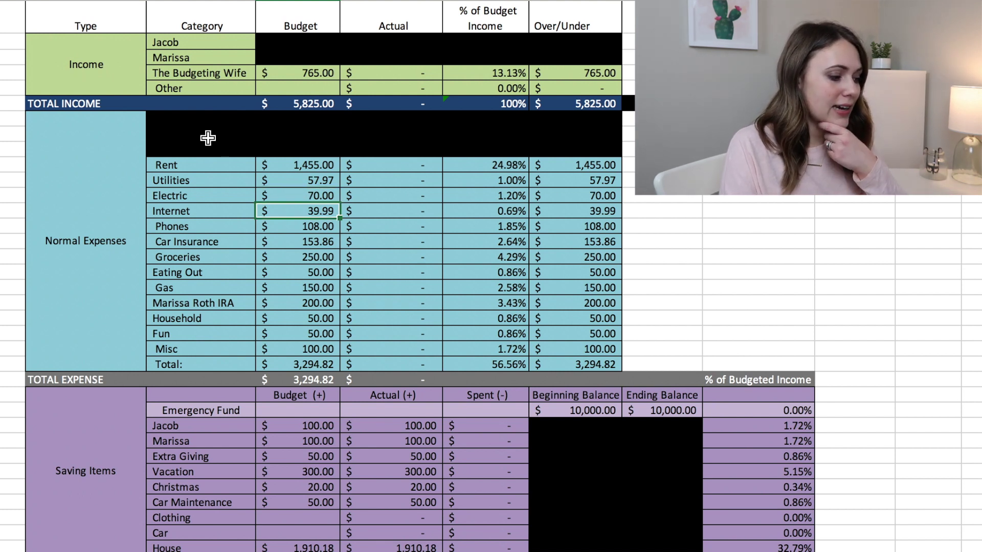
key(Down)
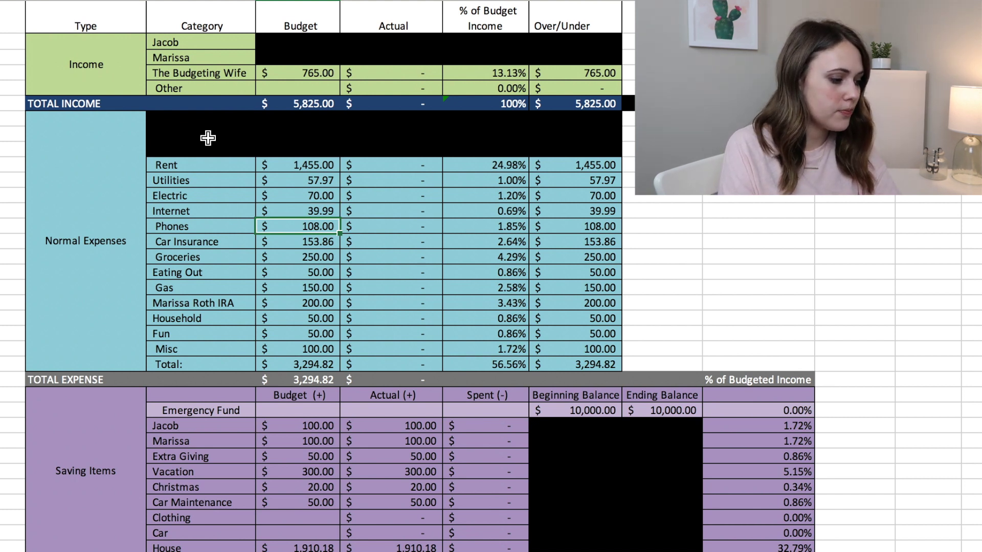
key(Down)
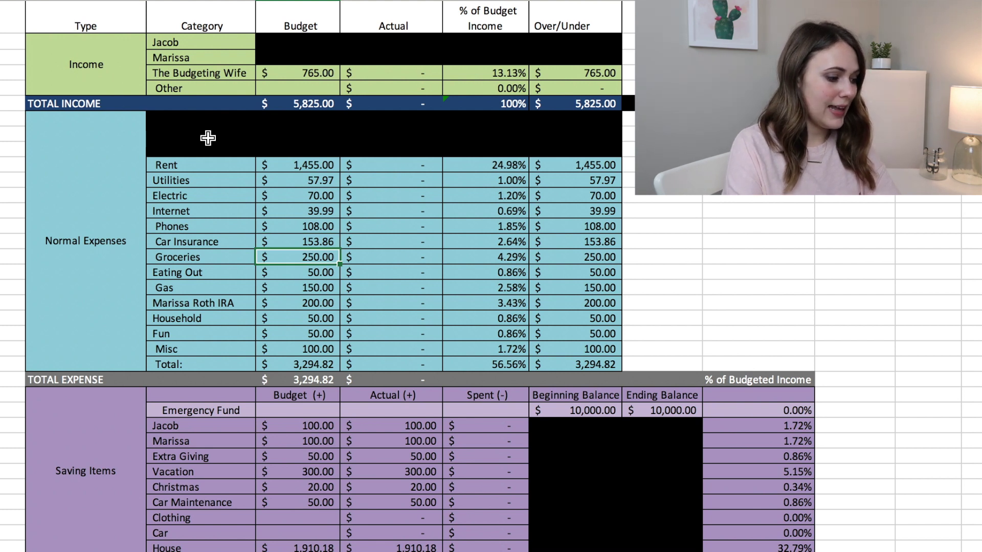
key(Down)
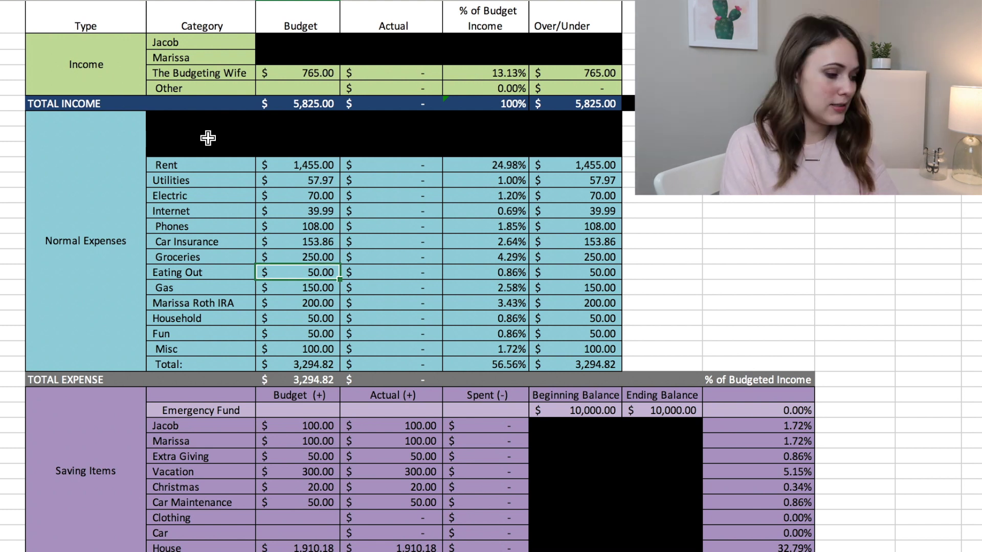
key(Down)
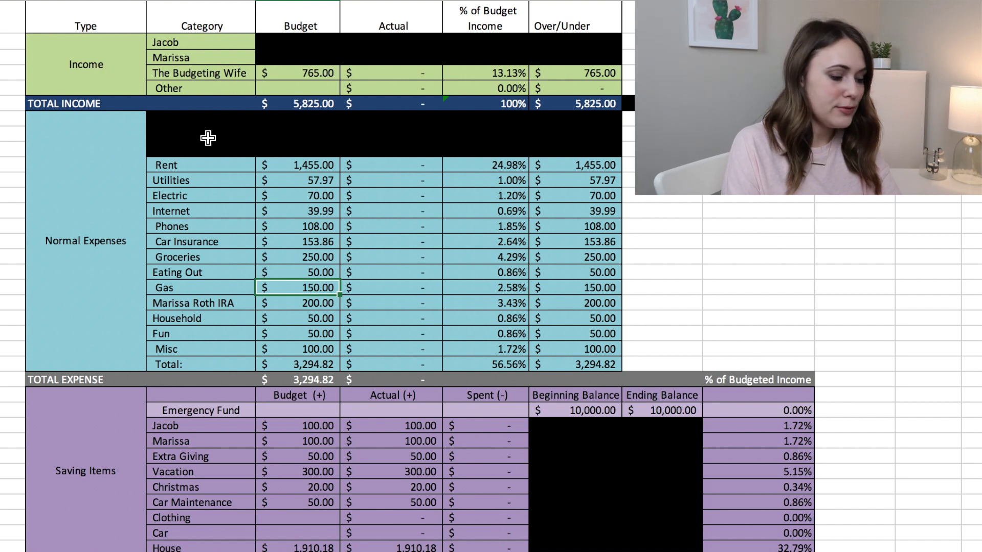
key(Down)
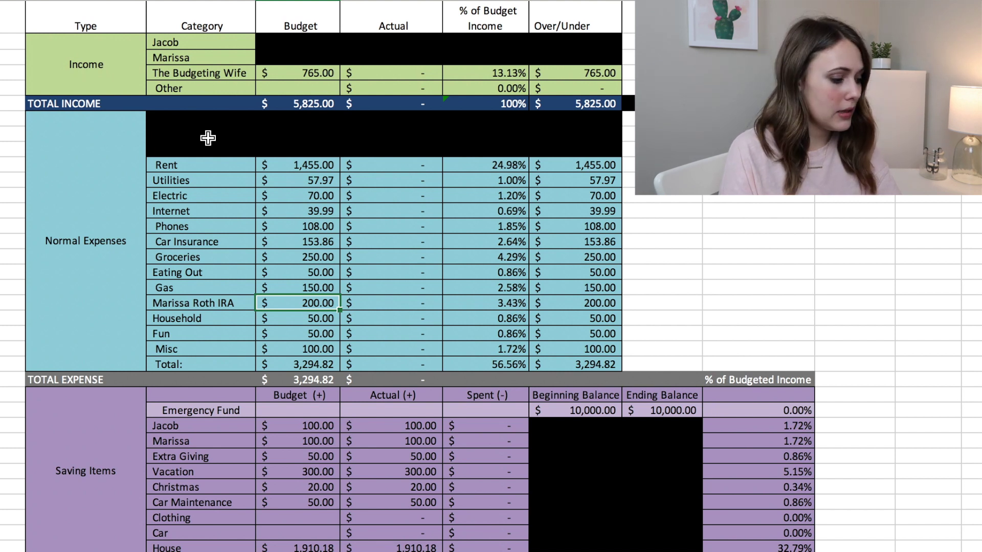
Review Household, Fun and Misc budgets, the normal expenses total and its share of income
key(Down)
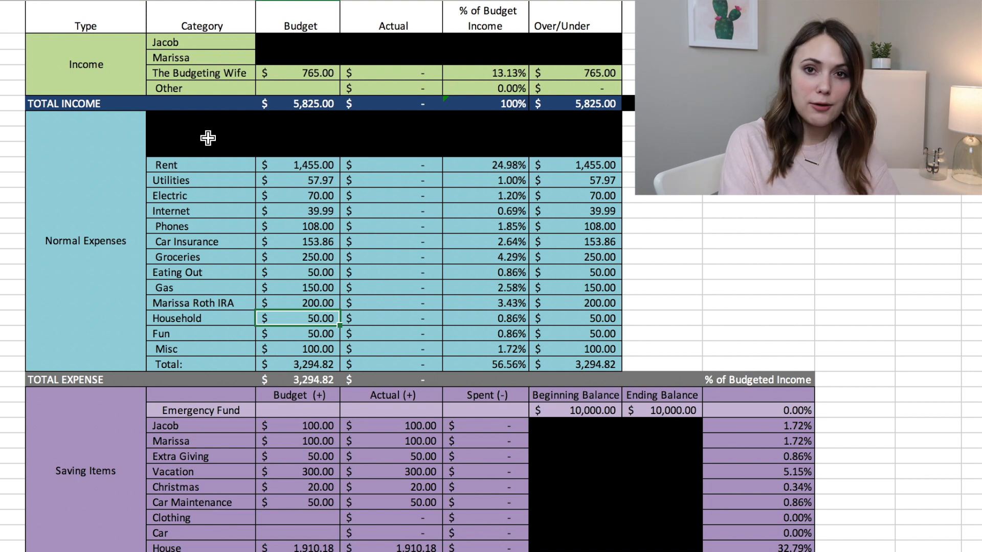
key(Down)
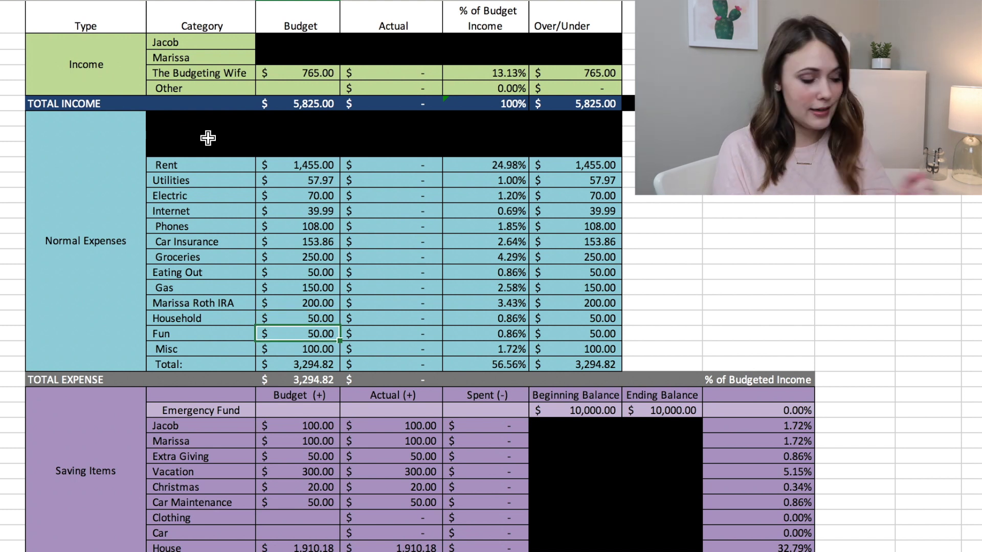
key(Down)
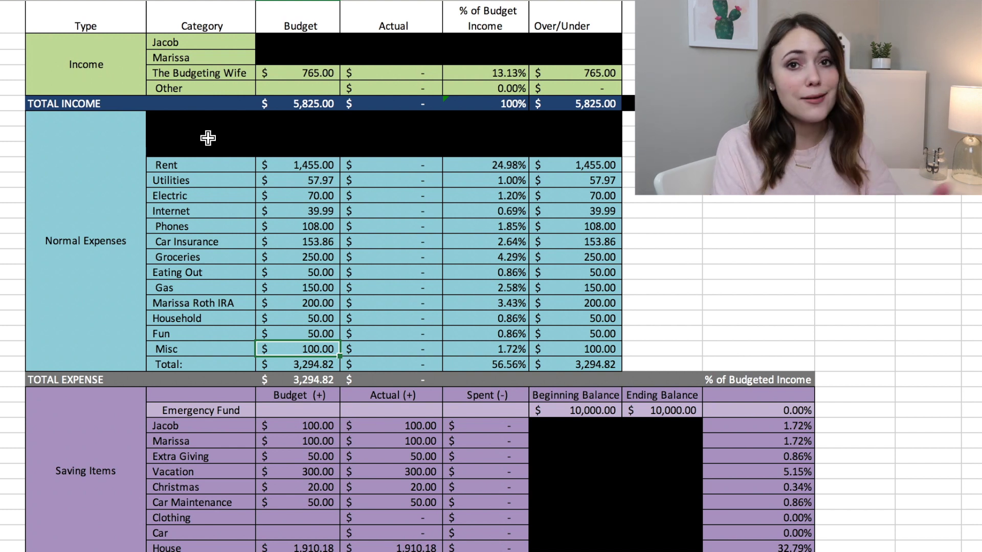
click(283, 366)
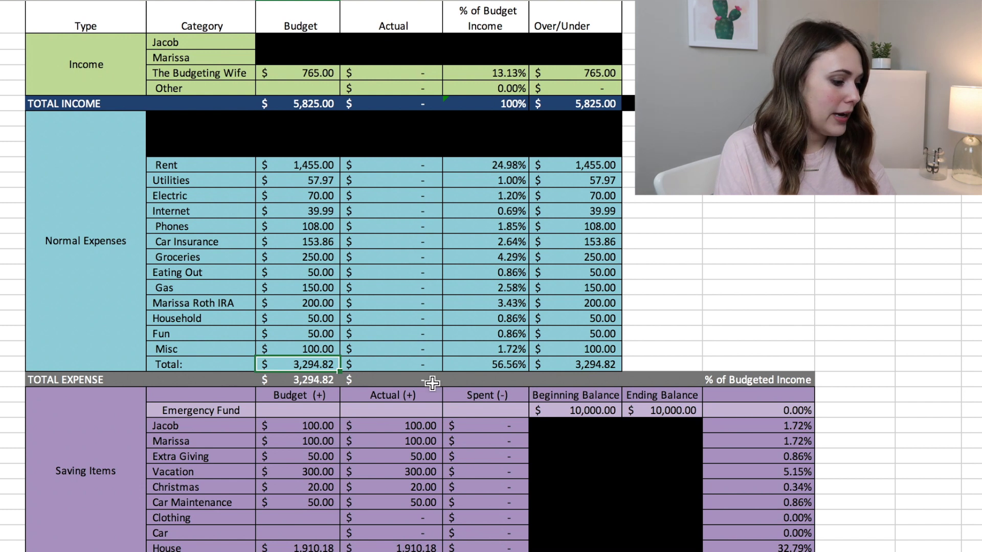
click(483, 367)
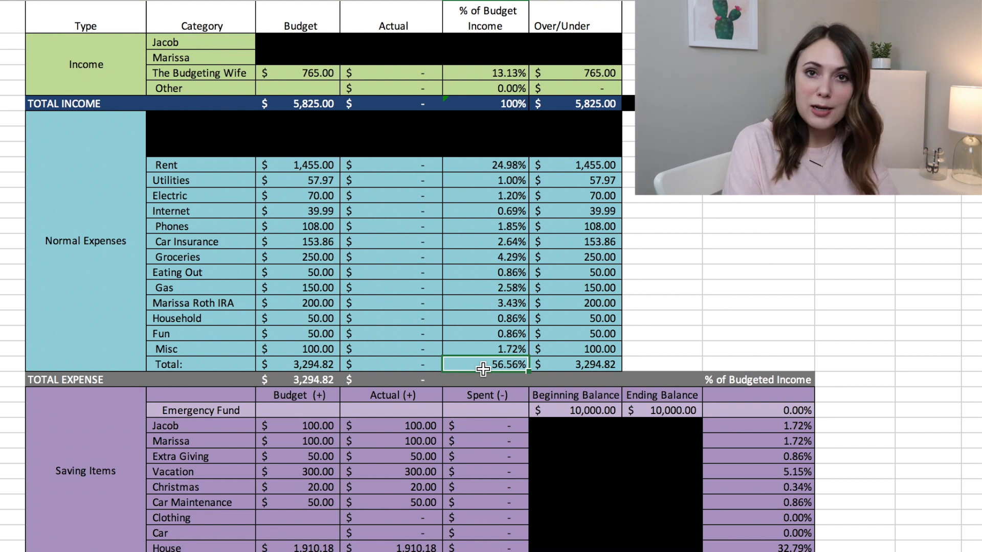
Inspect the savings funds, starting with the Emergency Fund's $10,000.00 beginning balance
scroll(483, 368, down, 1)
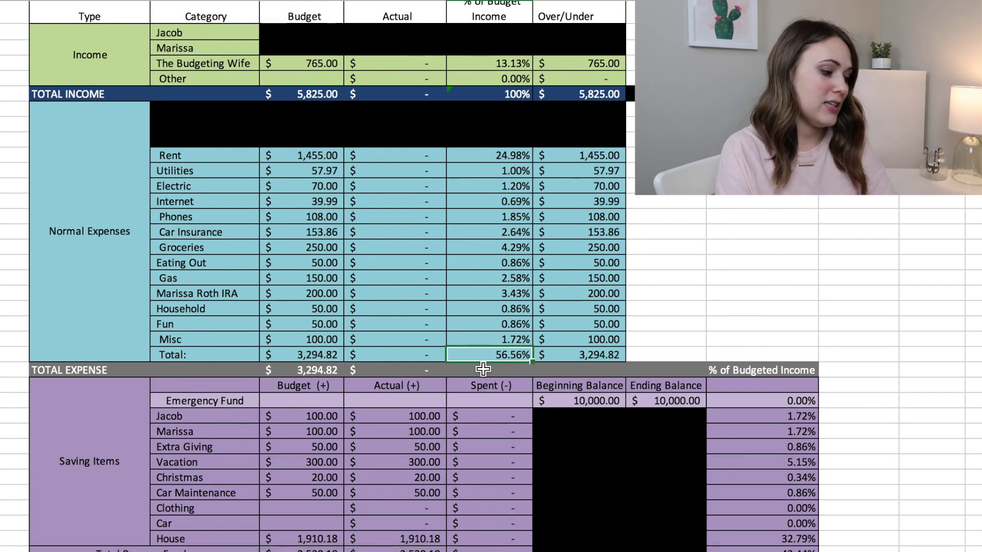
scroll(483, 368, down, 5)
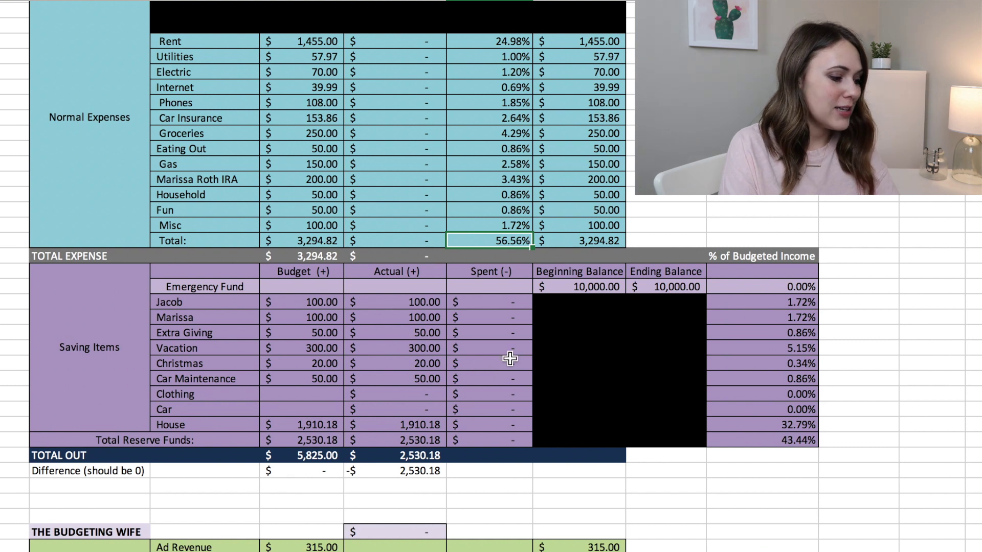
click(566, 284)
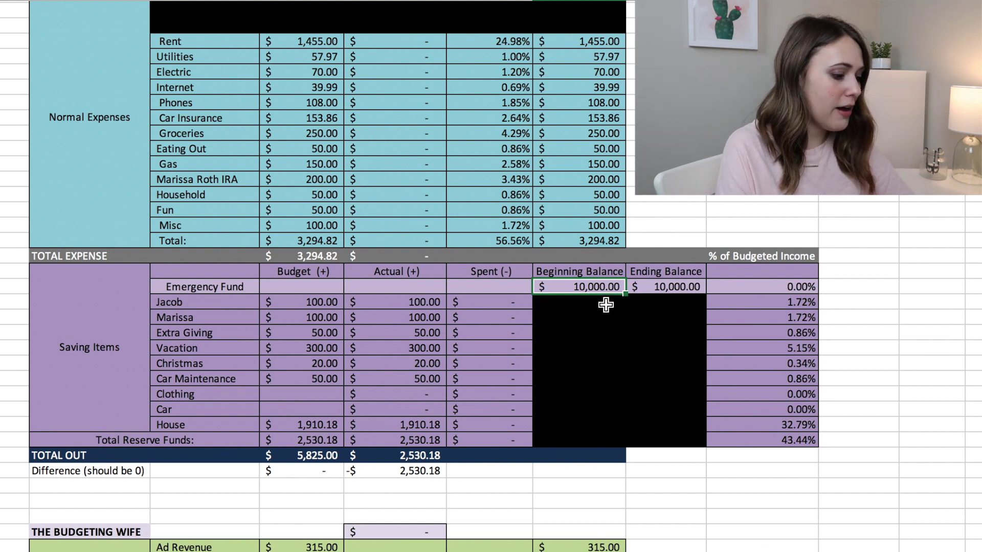
click(576, 317)
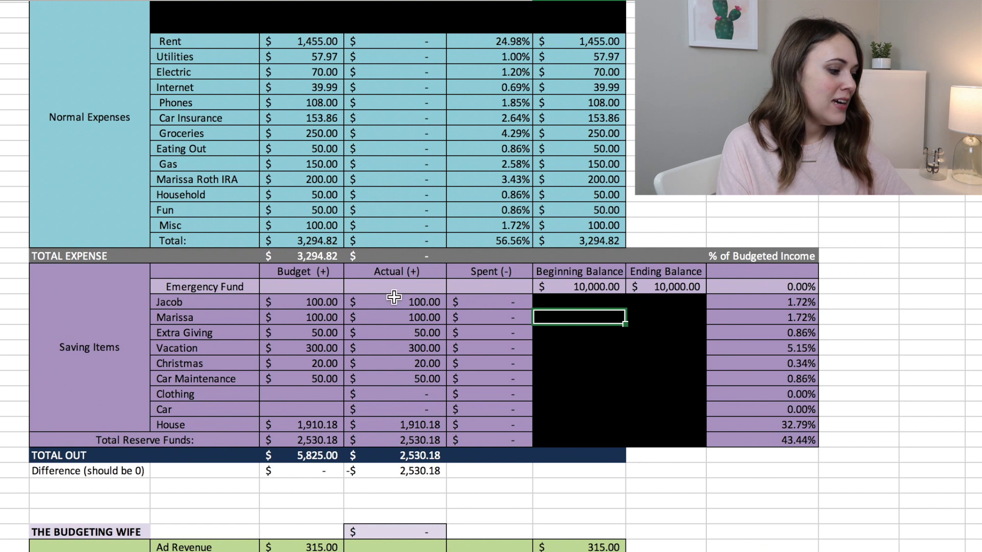
click(289, 299)
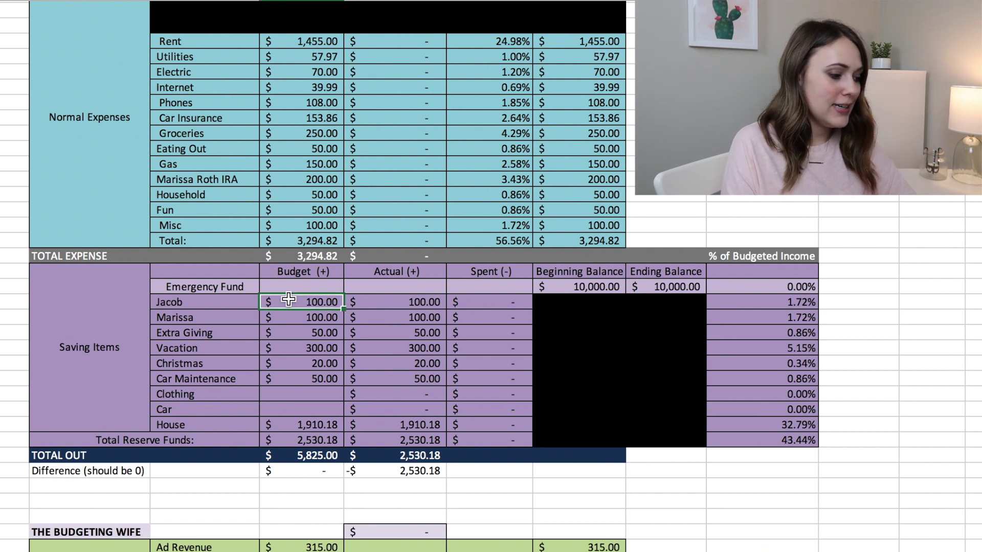
key(Tab)
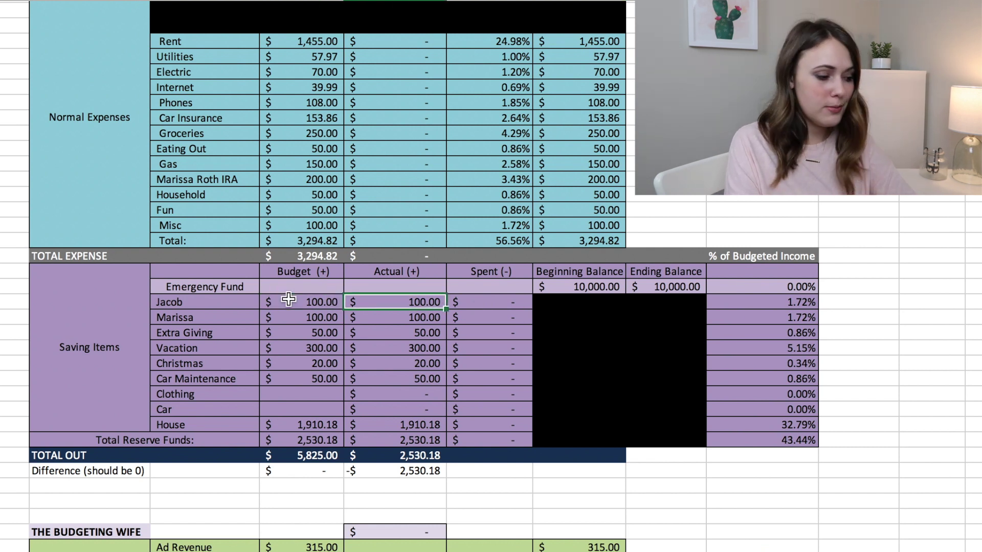
click(289, 300)
key(Return)
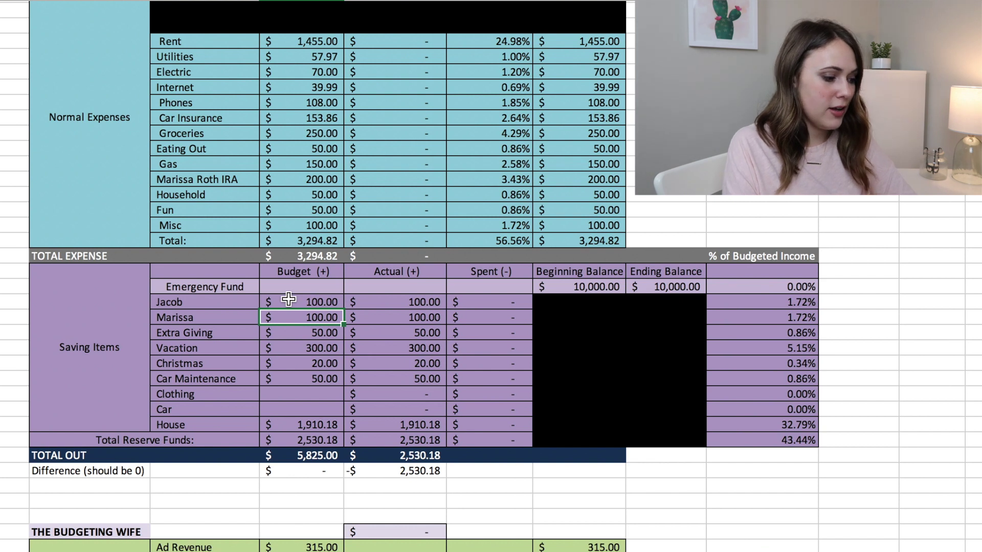
key(Return)
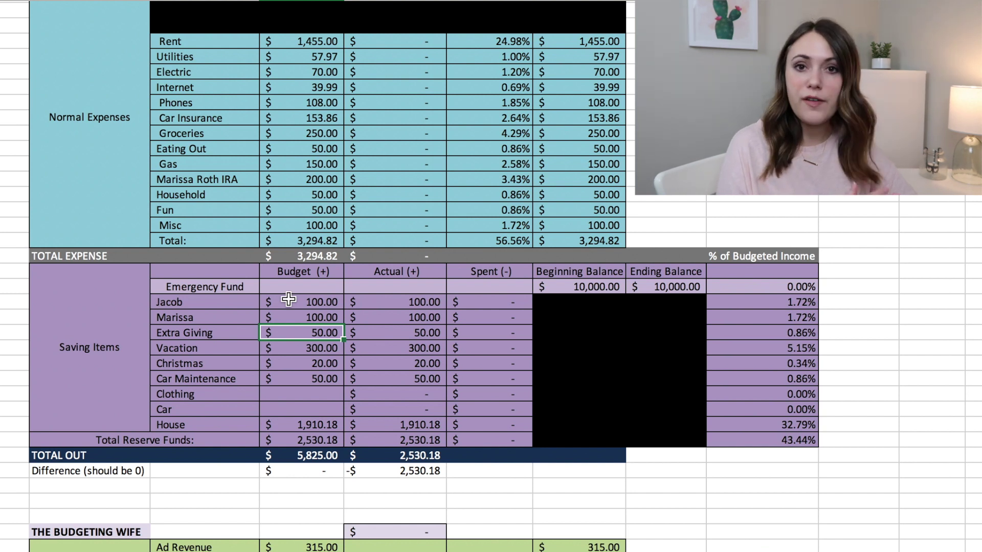
key(Down)
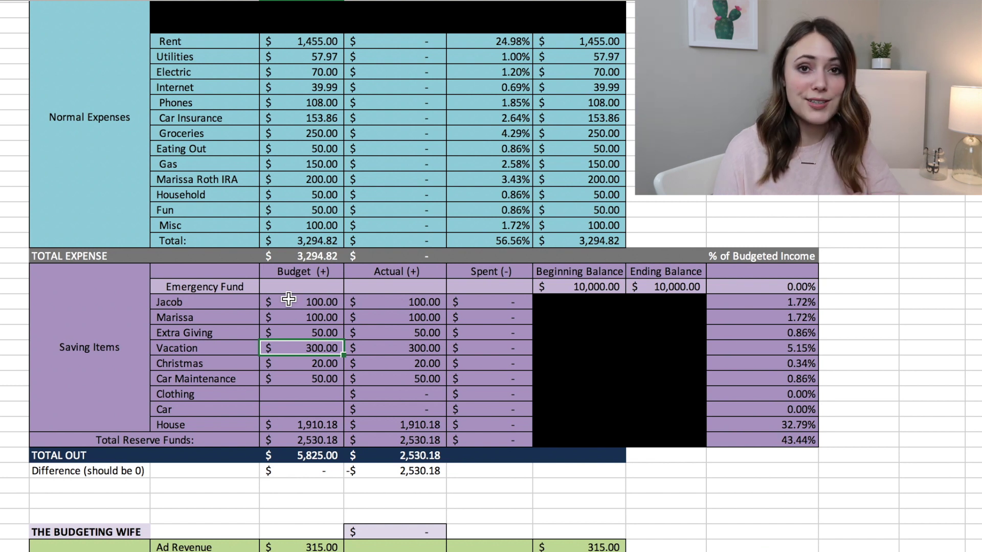
key(Down)
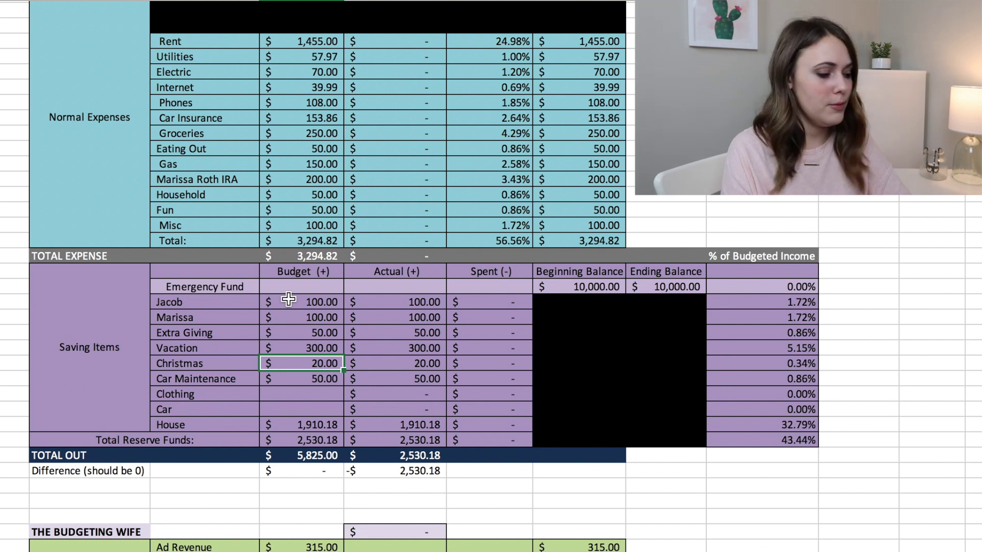
key(Down)
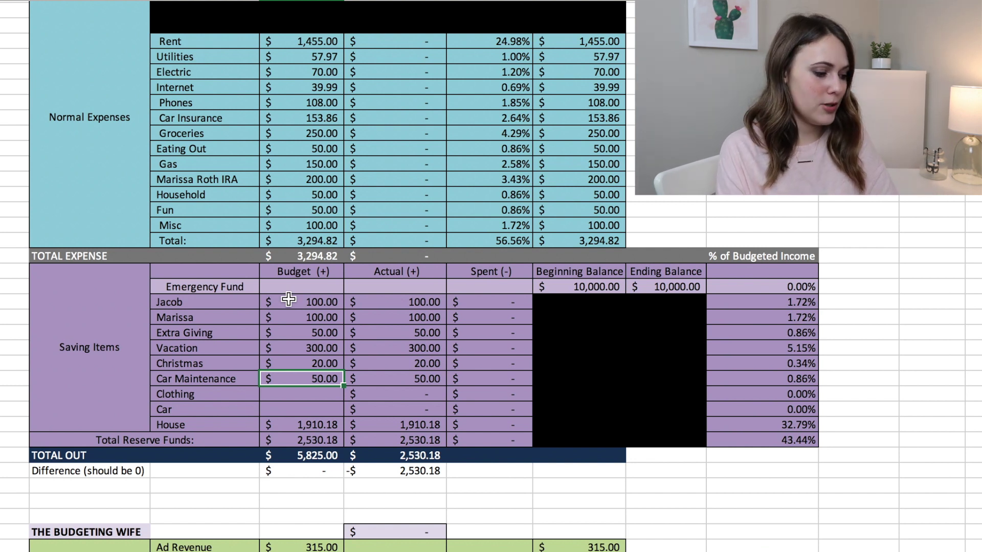
key(Down)
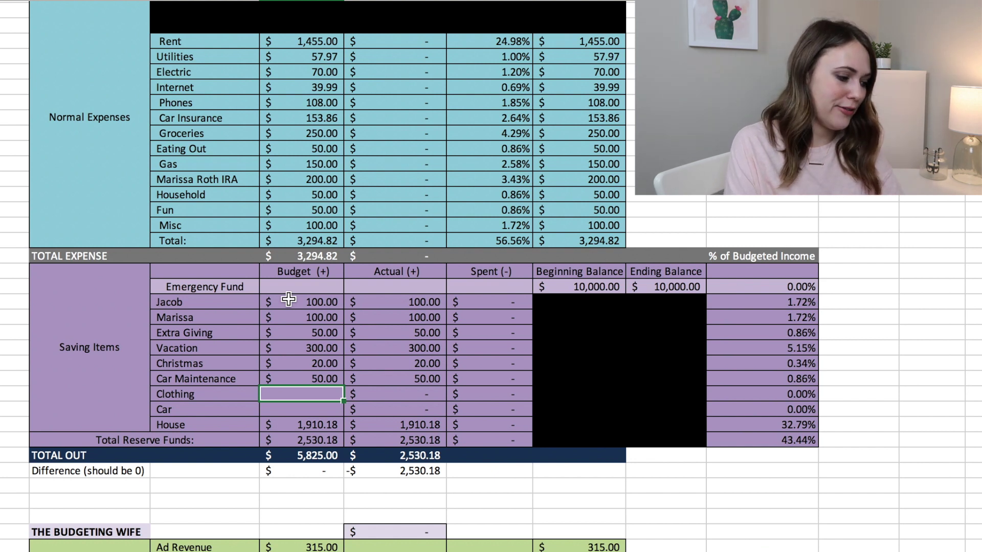
key(Return)
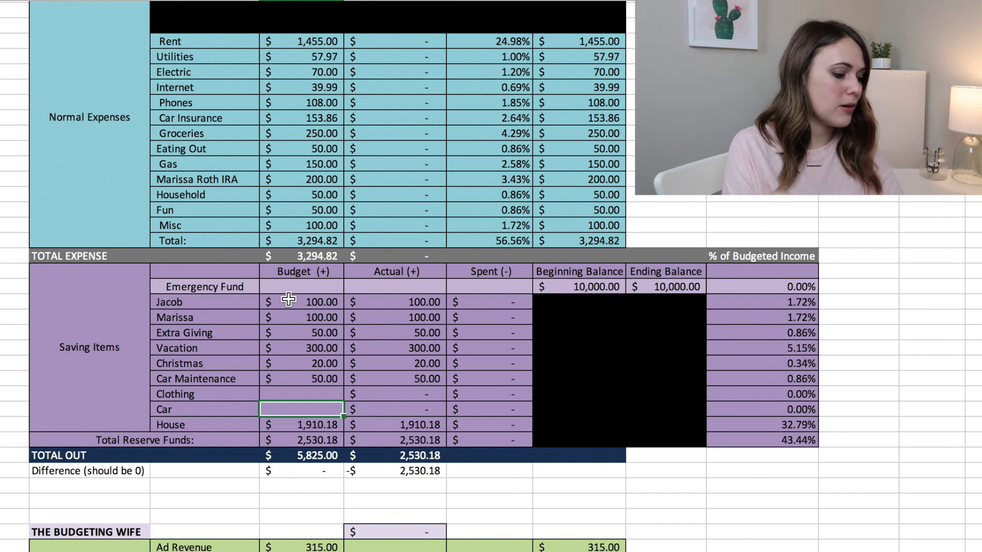
key(Down)
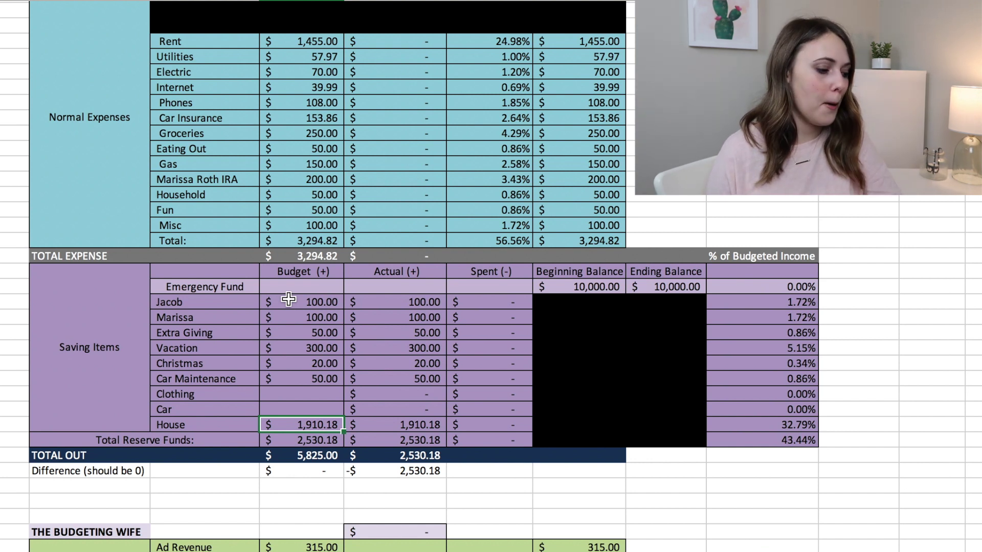
key(Down)
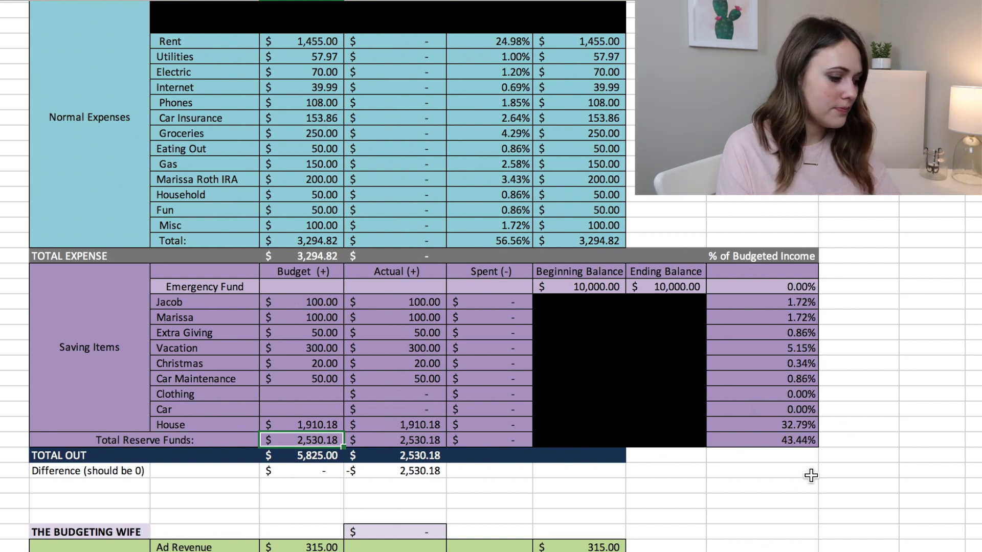
click(274, 454)
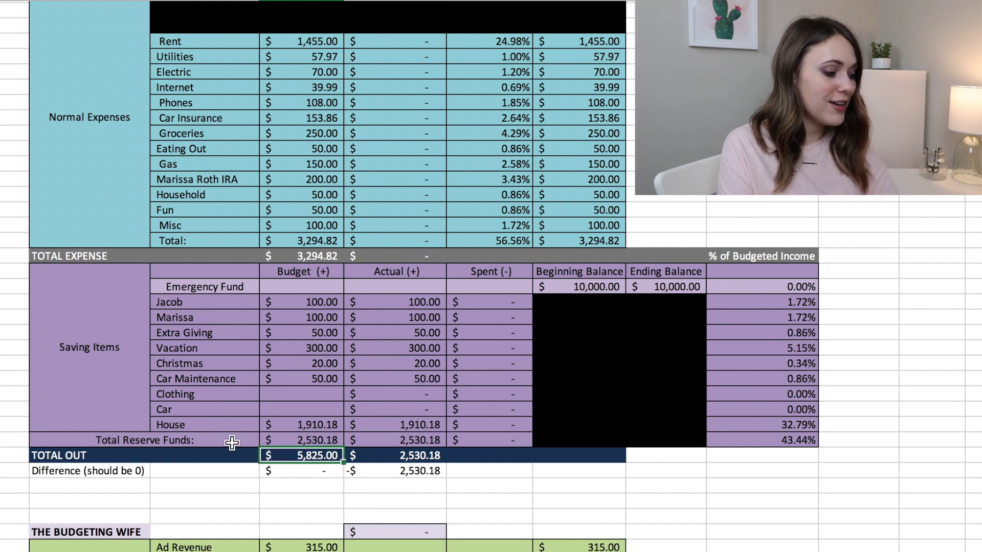
key(Down)
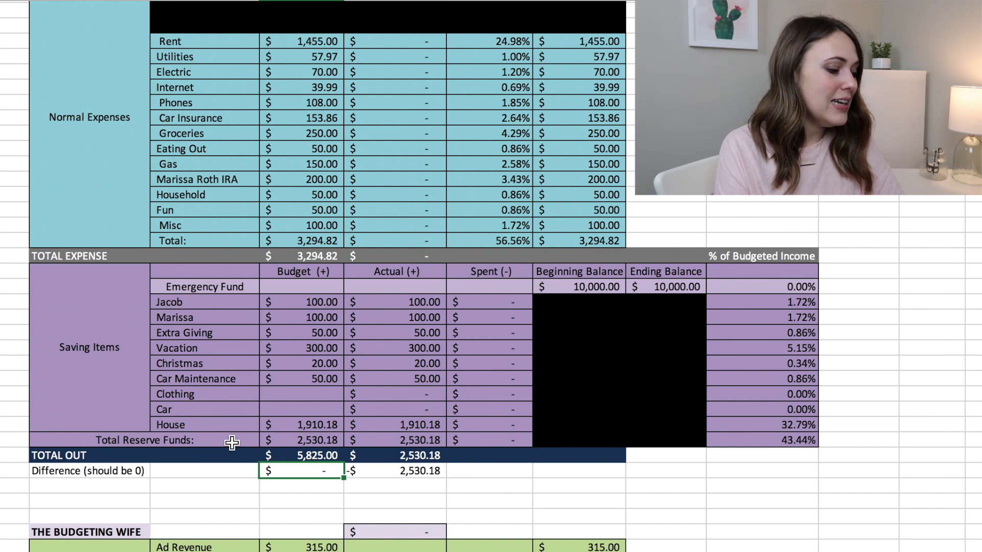
Scroll back up to the top of the budget to show the Income rows
scroll(231, 443, up, 5)
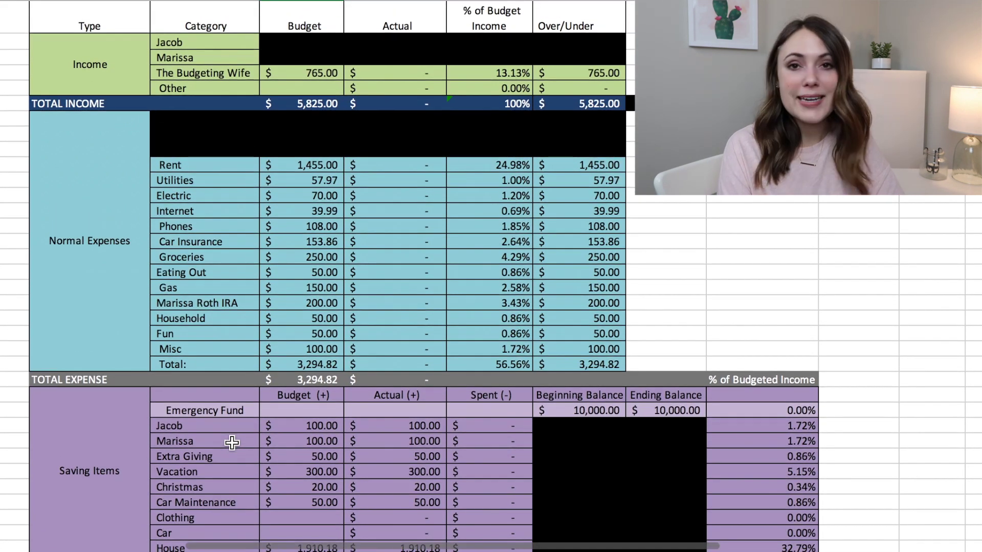